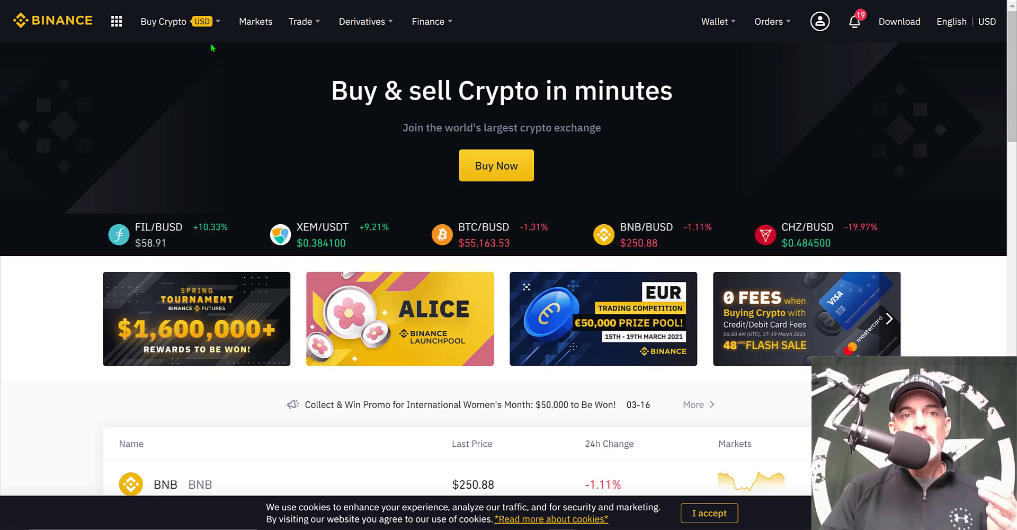
- Go to the USDⓈ-M Futures page from the Derivatives menu to reach BTCUSDT grid setup
mouse_move(368, 24)
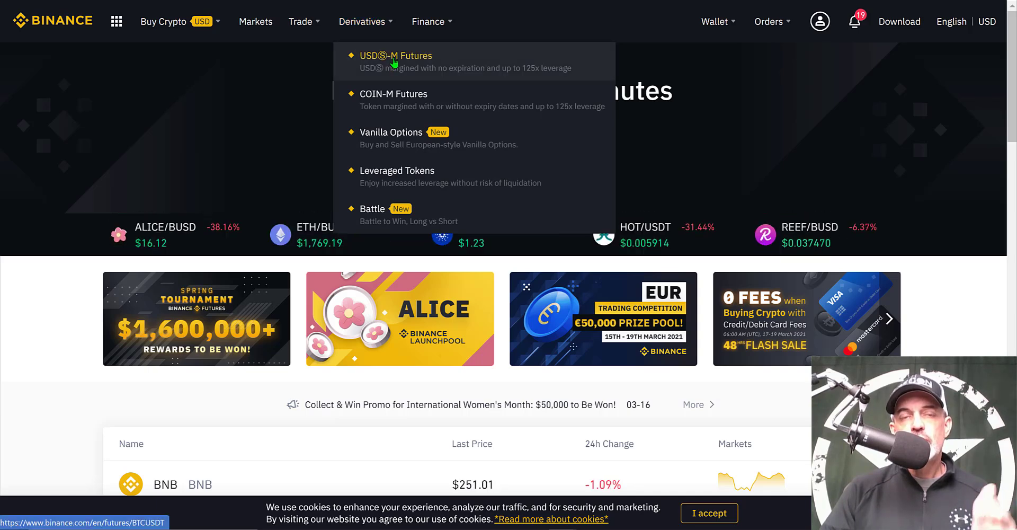
left_click(409, 54)
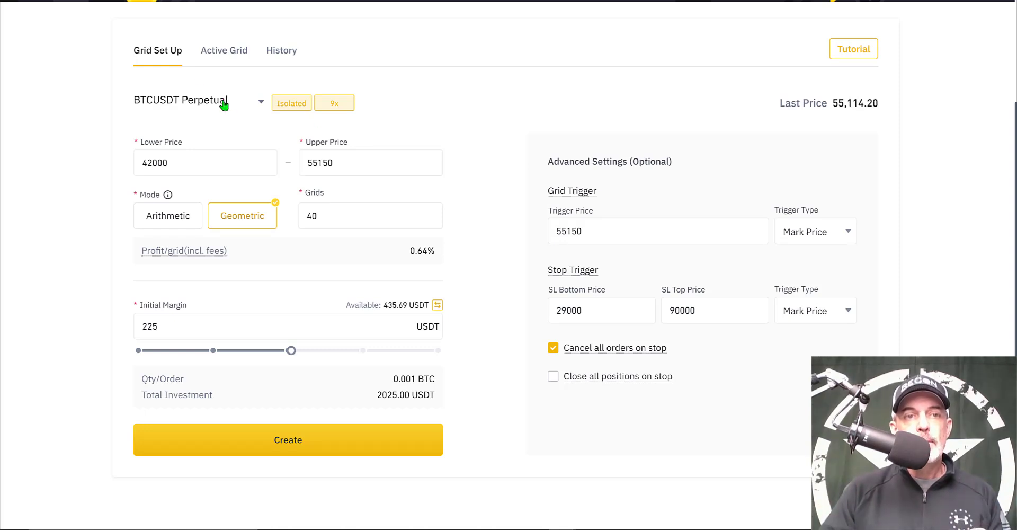
- Keep BTCUSDT Perpetual as the grid contract and view its Isolated margin mode settings
left_click(240, 103)
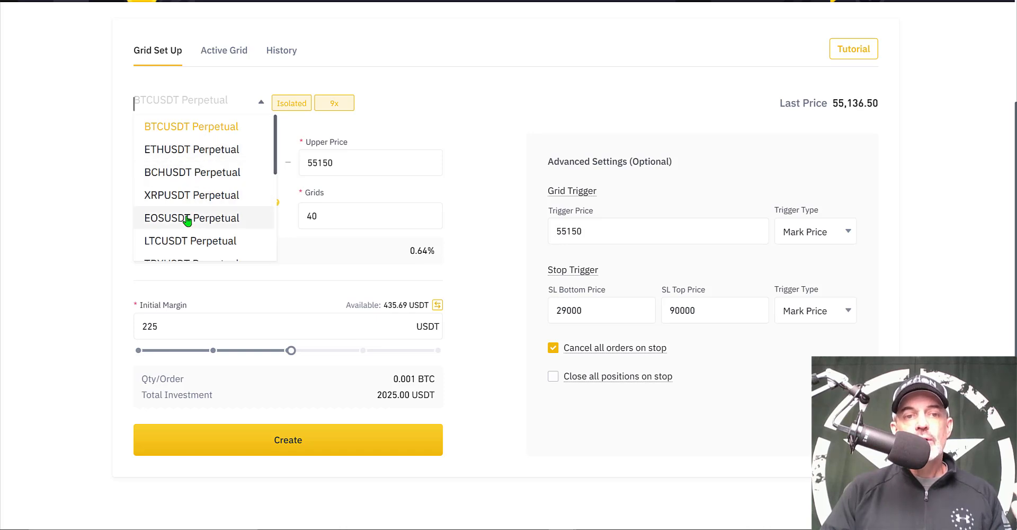
left_click(187, 119)
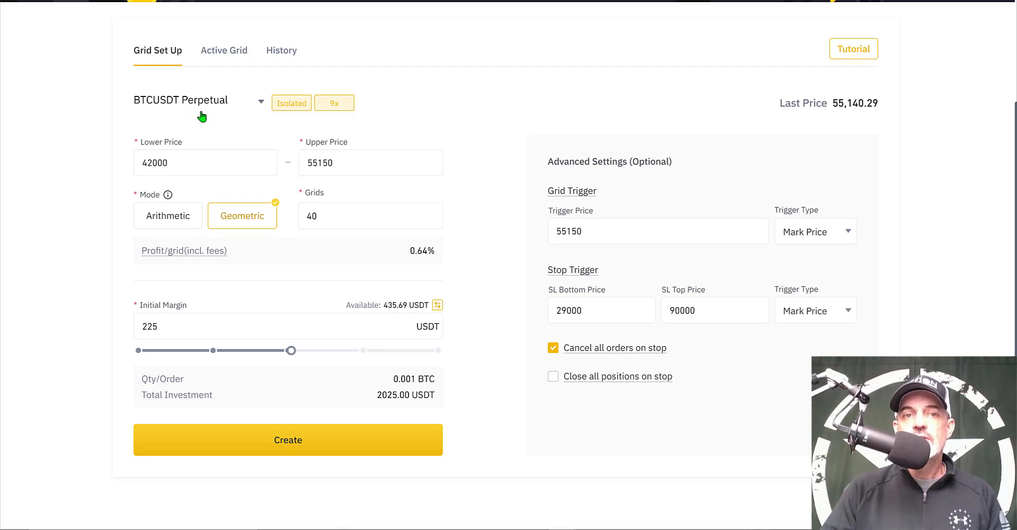
left_click(295, 104)
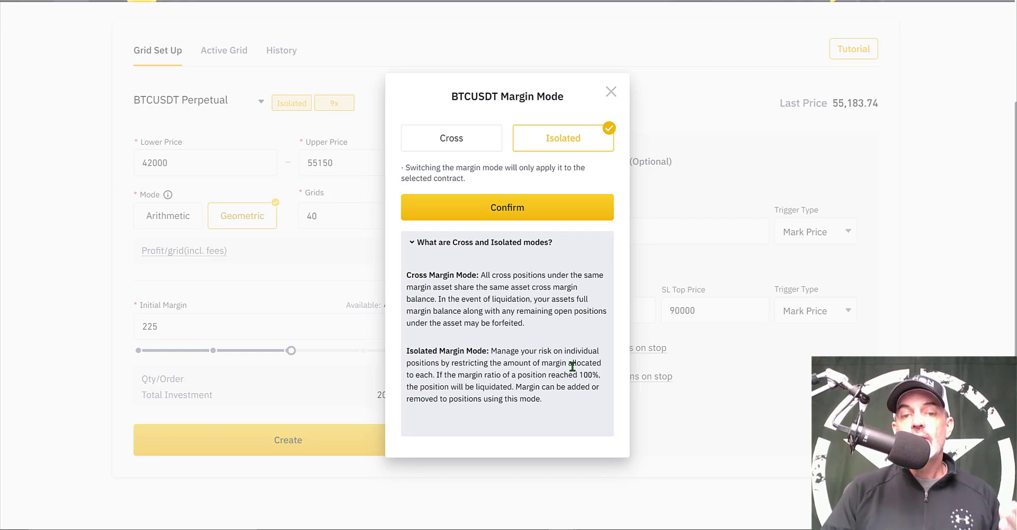
- Leave margin mode as Isolated and confirm 9x leverage for the BTCUSDT grid
left_click(610, 92)
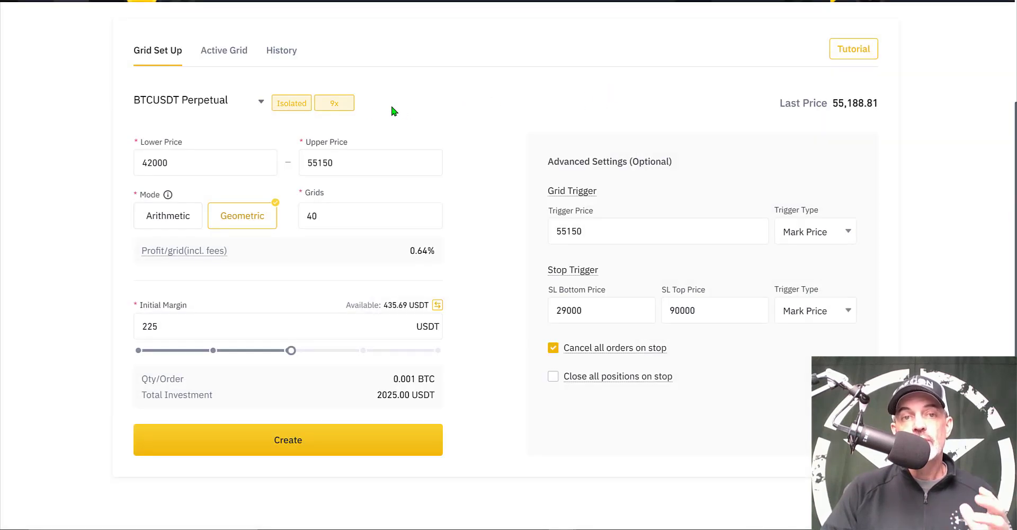
left_click(339, 105)
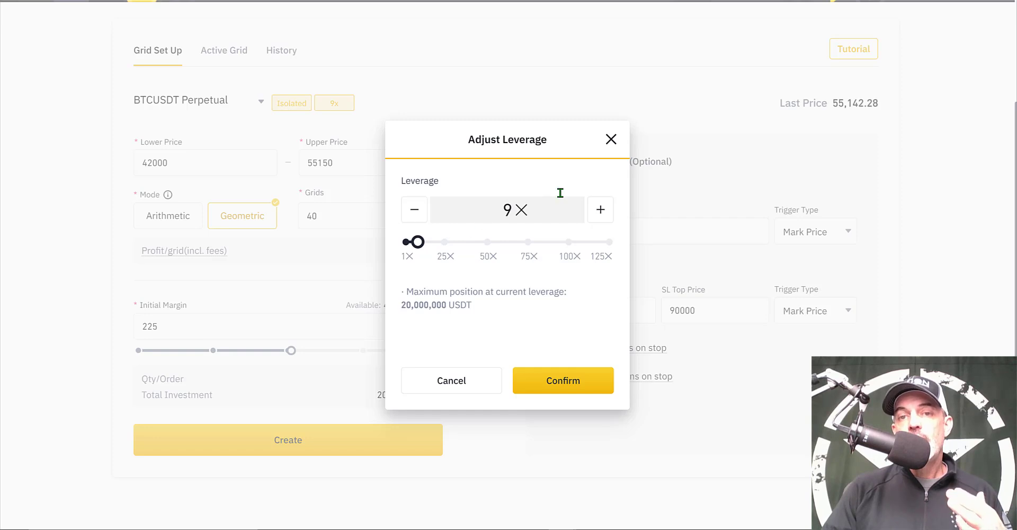
left_click(572, 380)
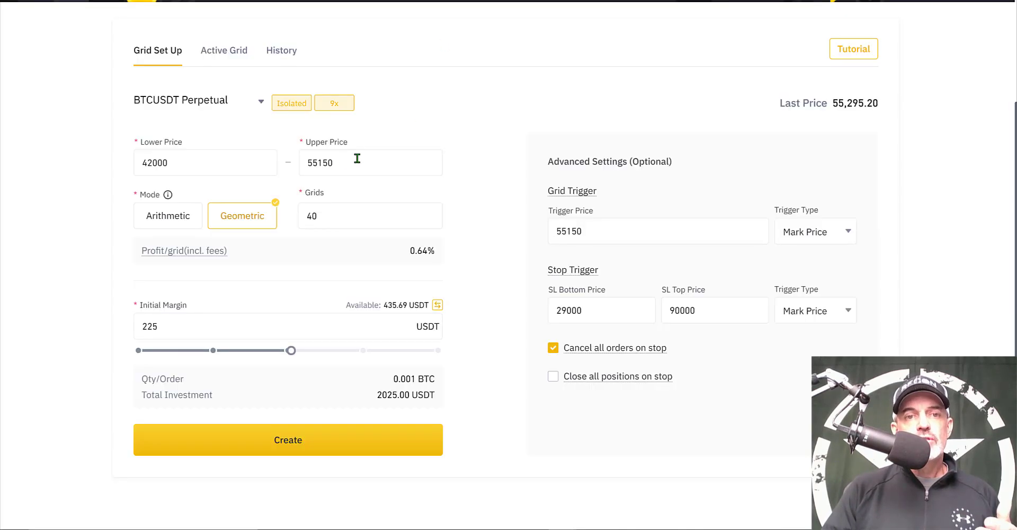
- Change the grid's Upper Price from 55150 to 55500, giving 0.66% profit per grid
left_click(357, 158)
left_click(209, 160)
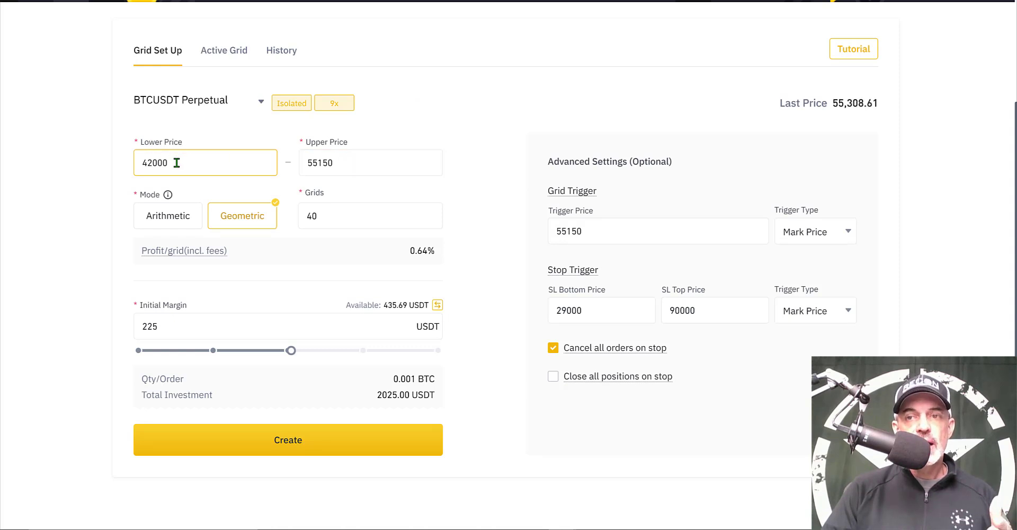
left_click(380, 155)
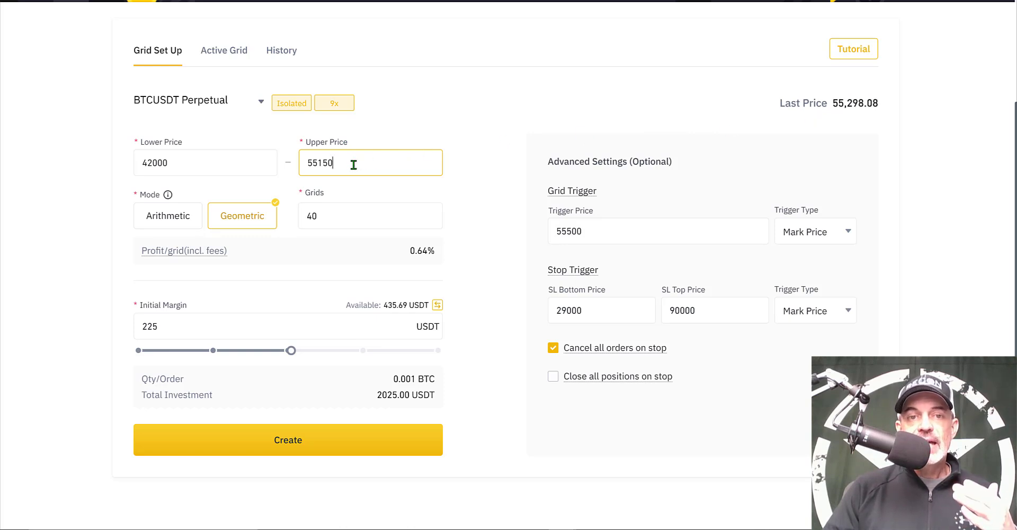
left_click(318, 162)
key("shift+End")
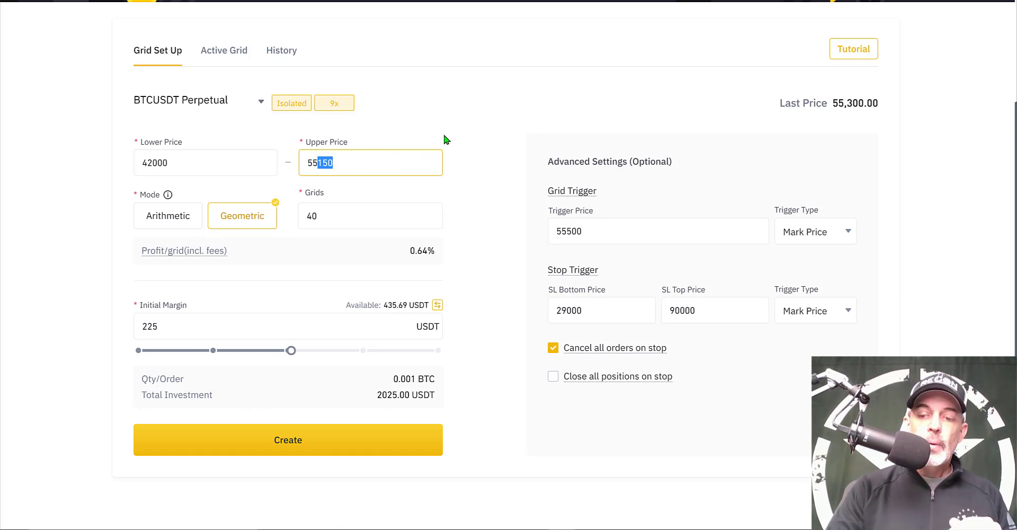
type("5")
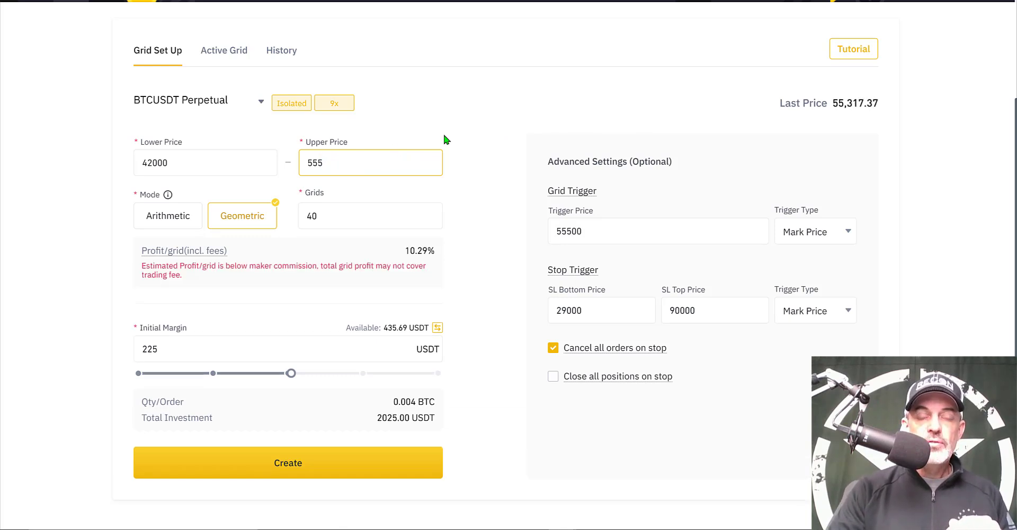
type("00")
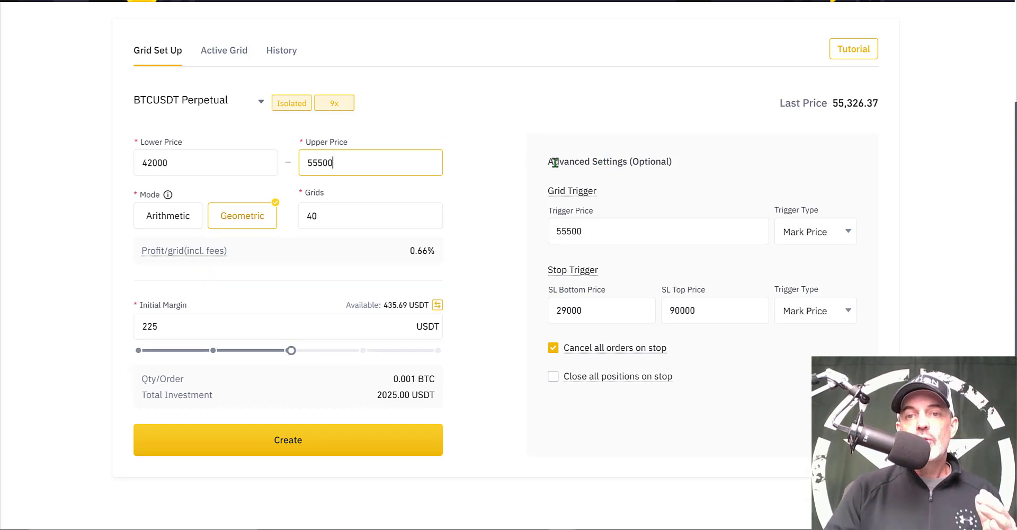
left_click_drag(555, 162, 637, 162)
mouse_move(557, 198)
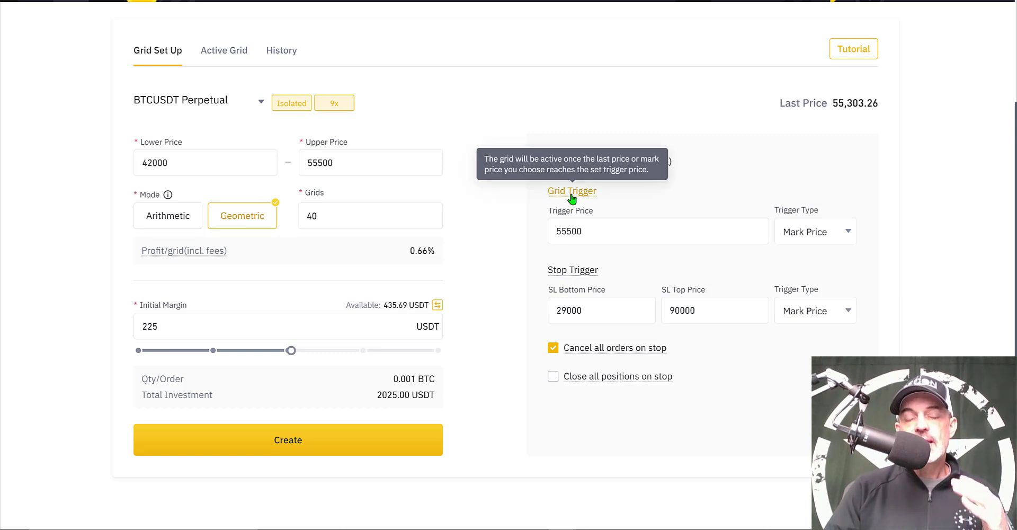
left_click(588, 229)
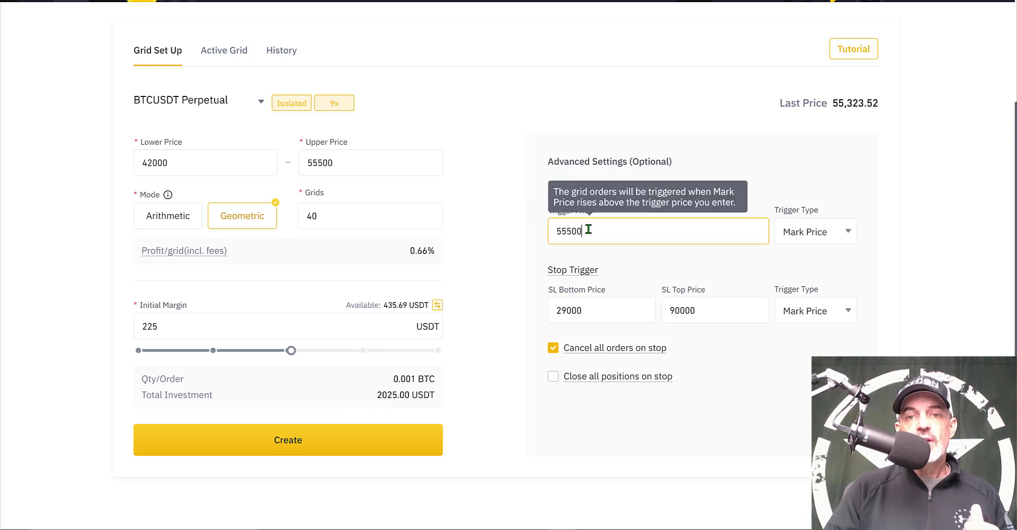
double_click(563, 233)
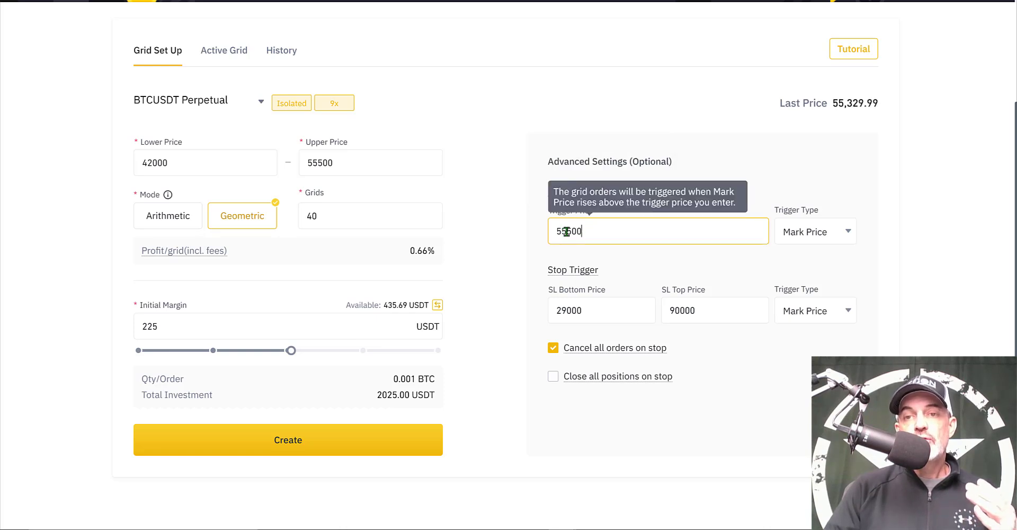
type("55500")
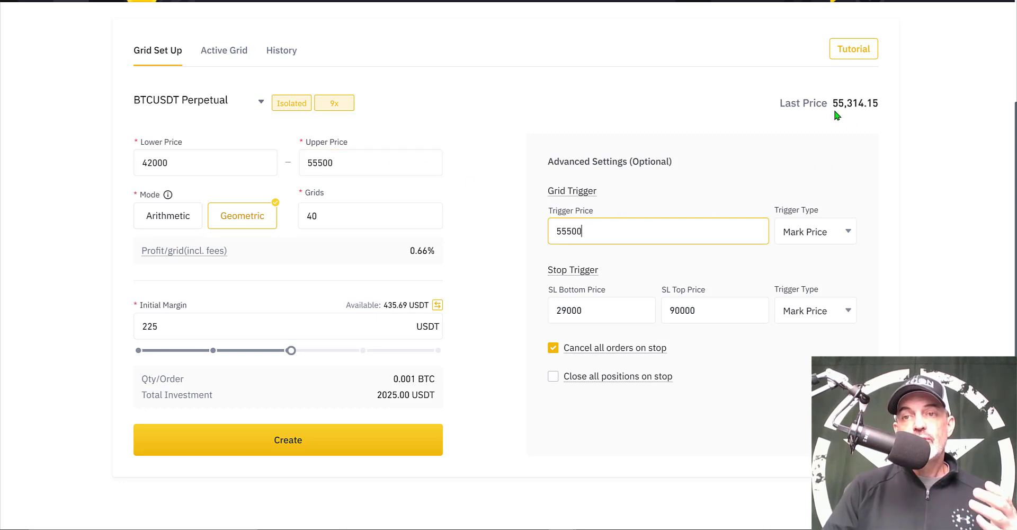
mouse_move(168, 196)
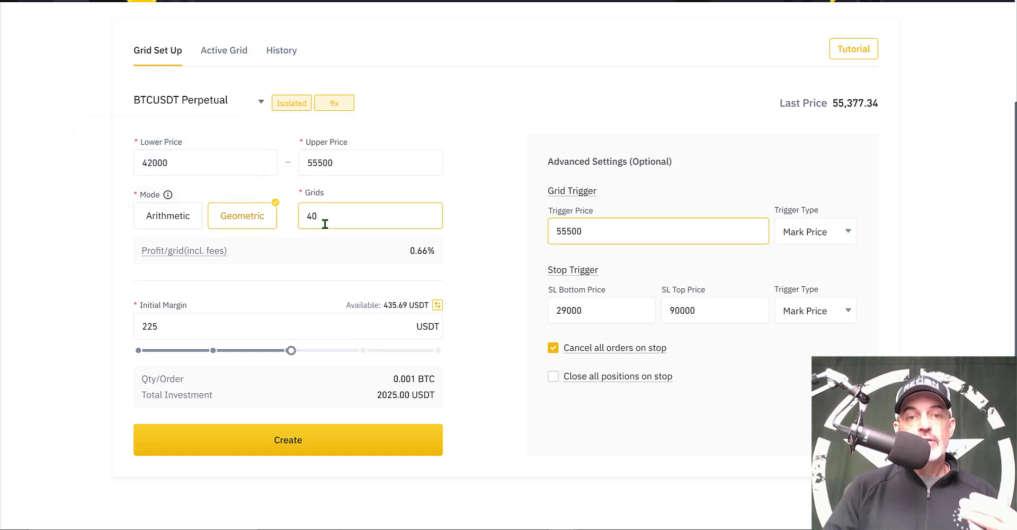
mouse_move(167, 261)
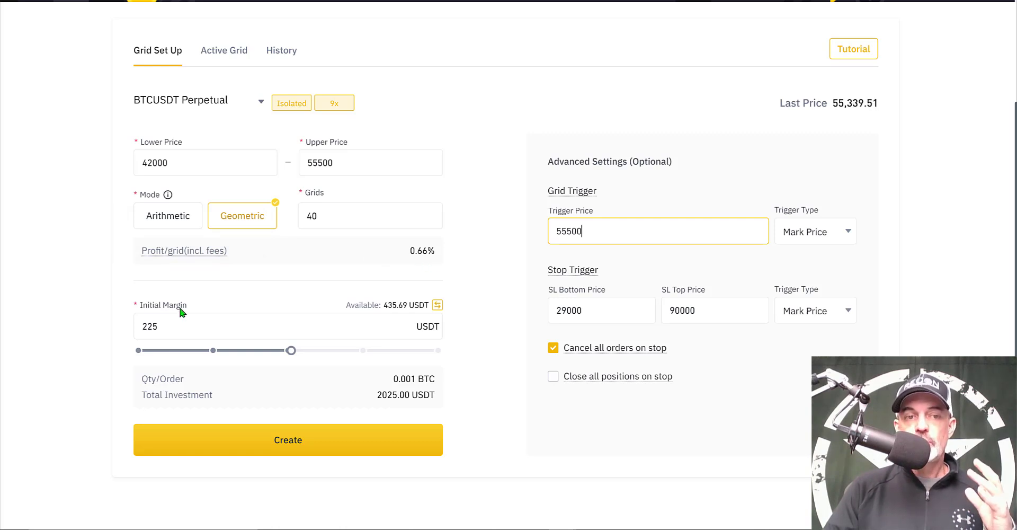
left_click(201, 350)
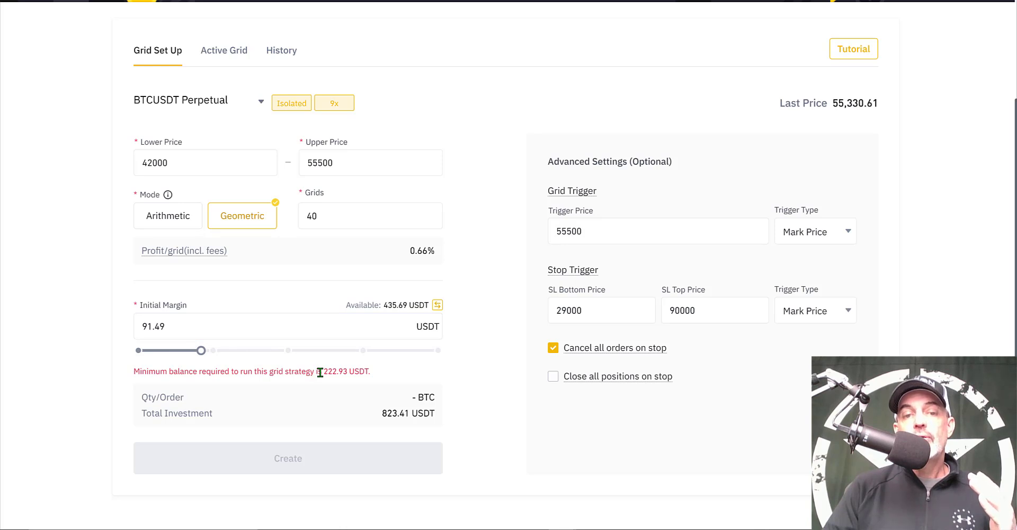
left_click_drag(205, 327, 127, 325)
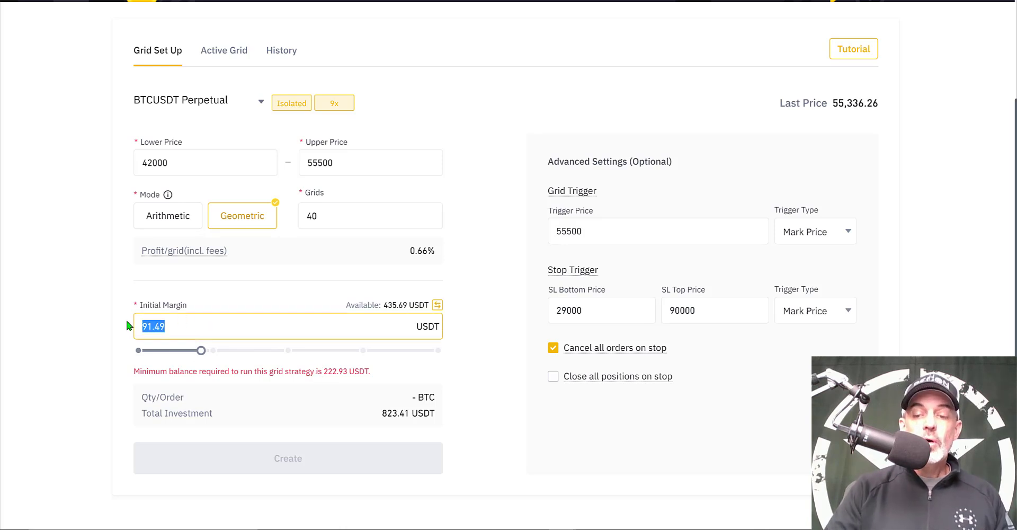
type("225")
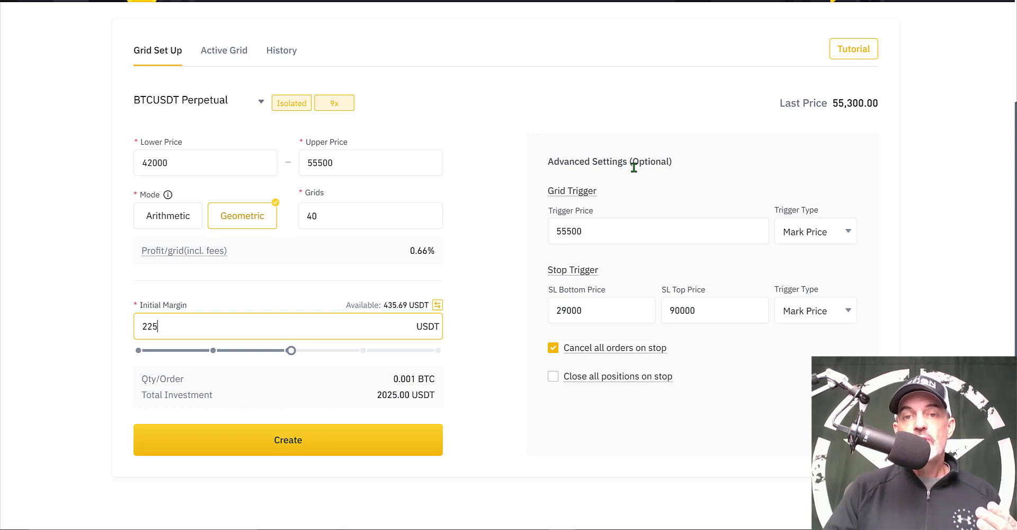
mouse_move(583, 197)
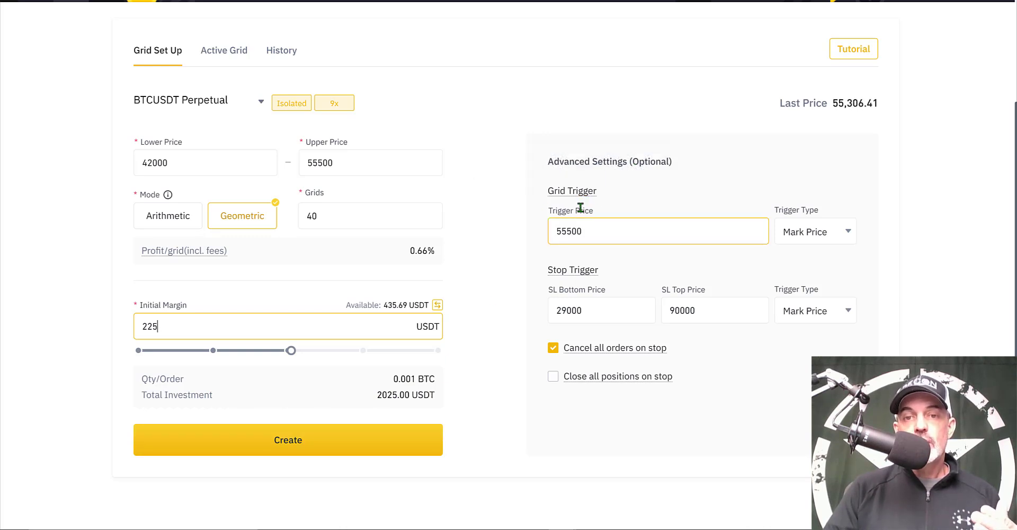
mouse_move(565, 275)
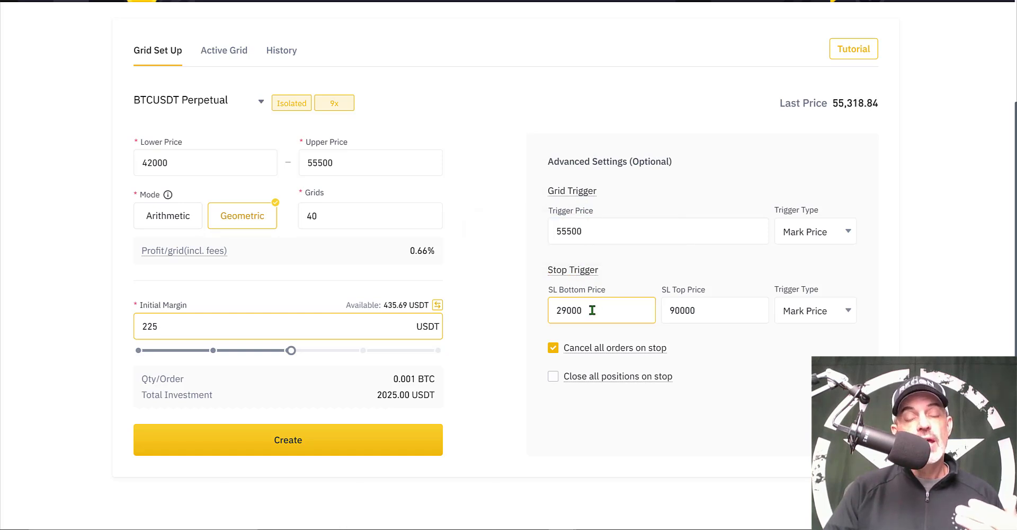
left_click_drag(591, 310, 548, 309)
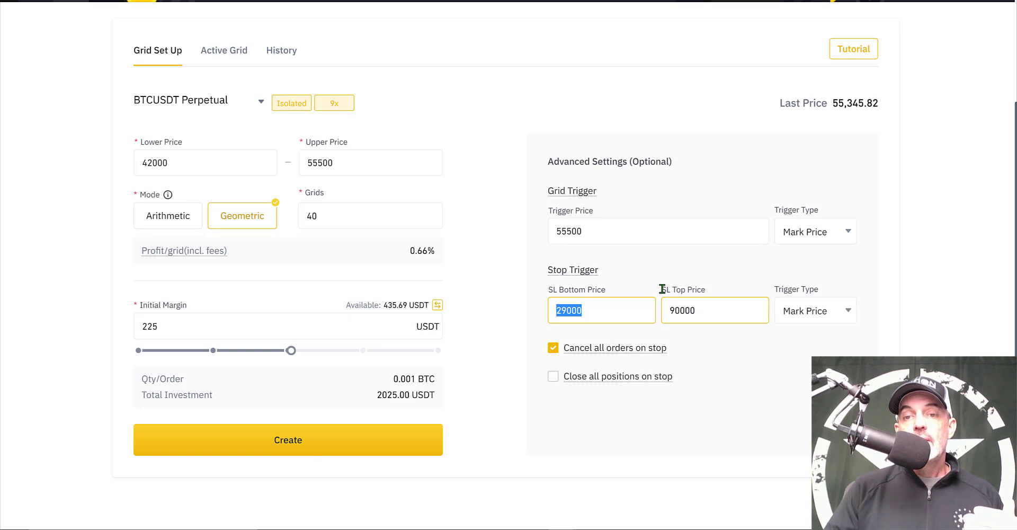
left_click_drag(663, 289, 707, 288)
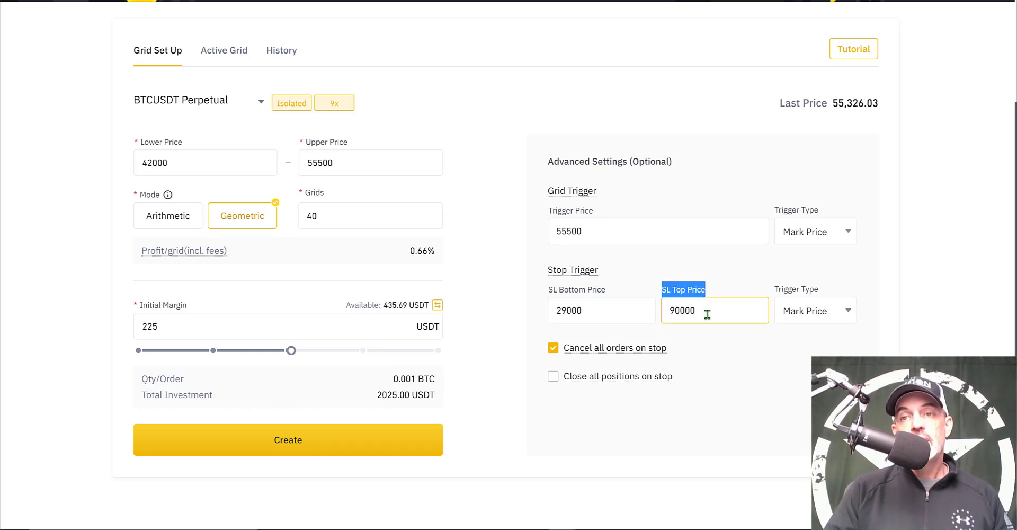
left_click_drag(707, 313, 661, 306)
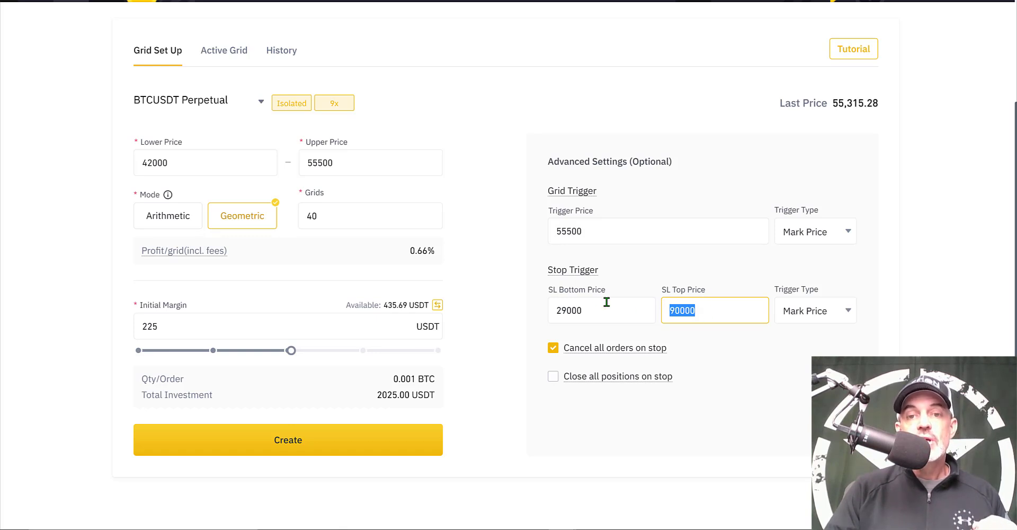
left_click_drag(588, 306, 552, 305)
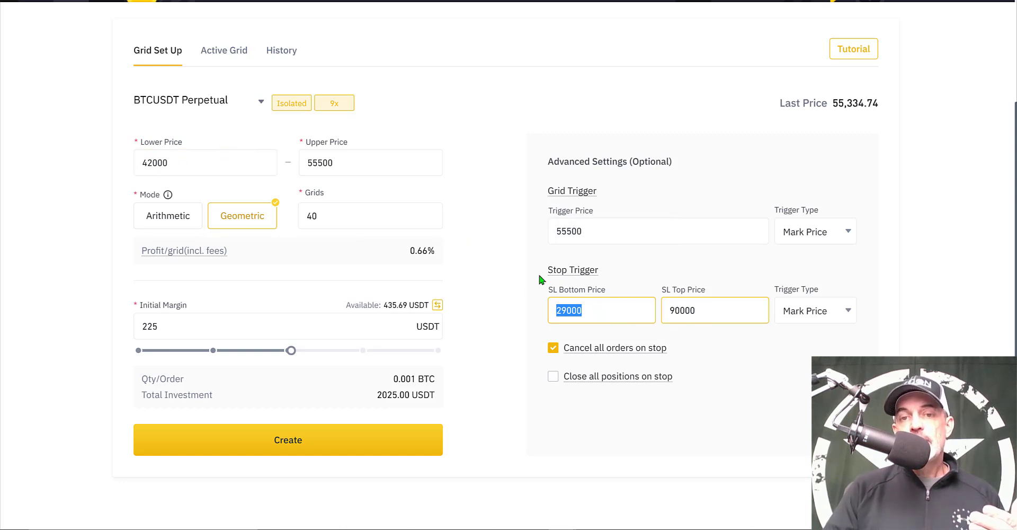
left_click(661, 288)
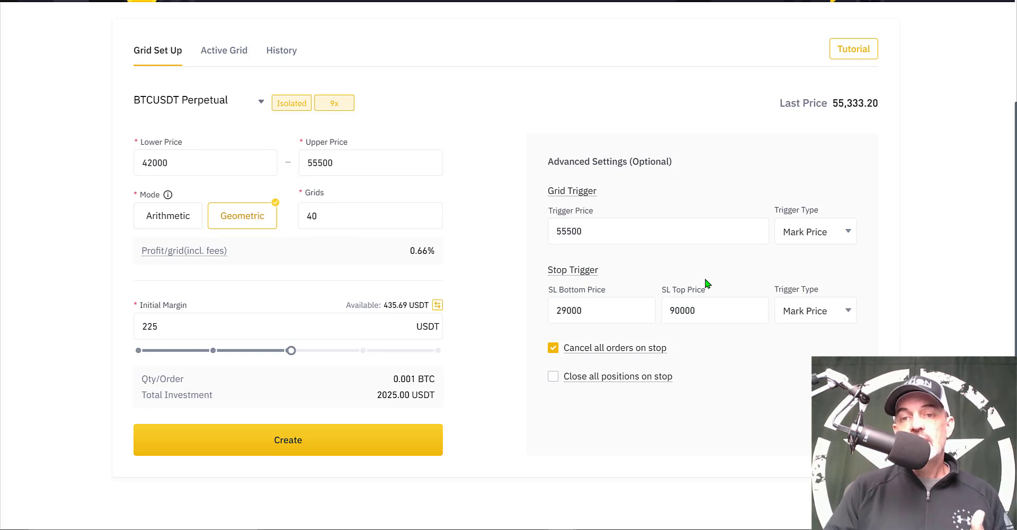
left_click(692, 310)
left_click(578, 275)
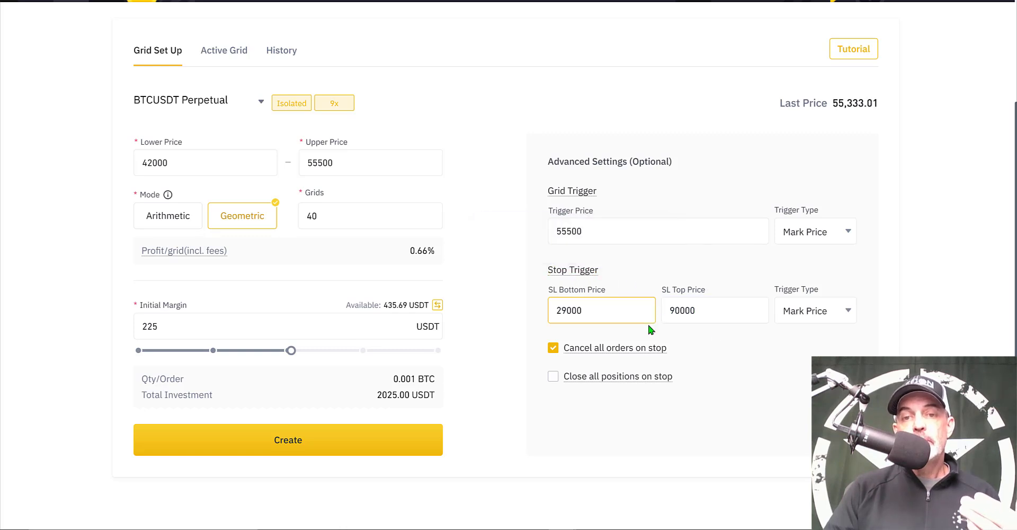
mouse_move(556, 353)
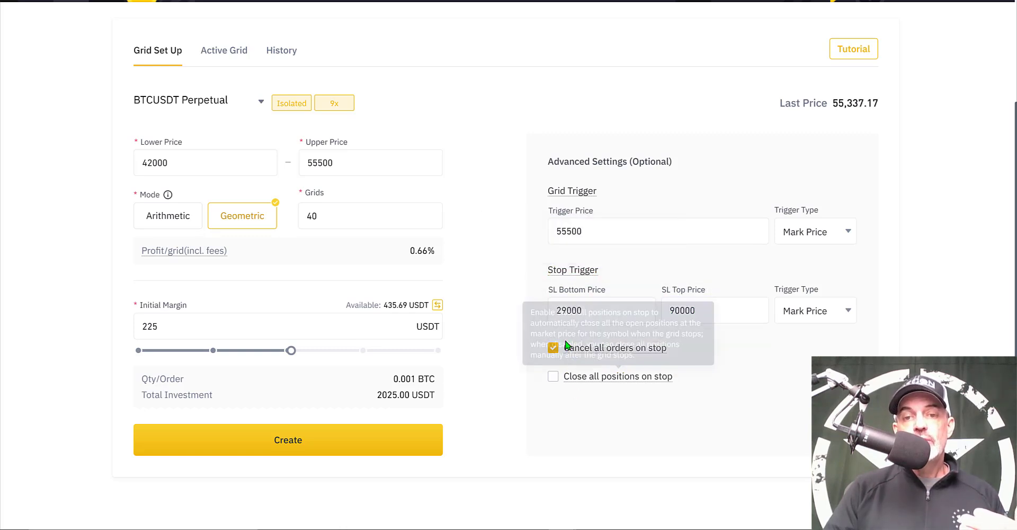
mouse_move(568, 373)
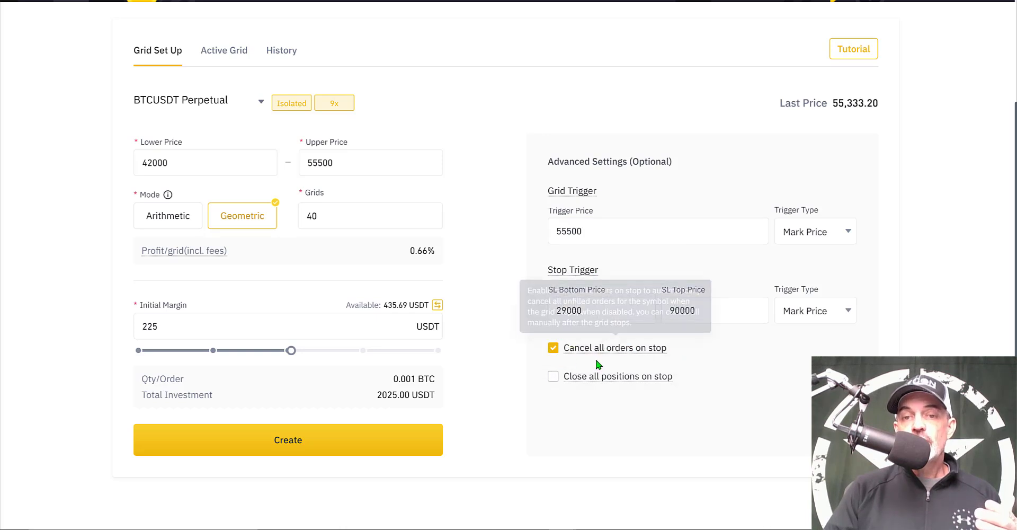
mouse_move(606, 353)
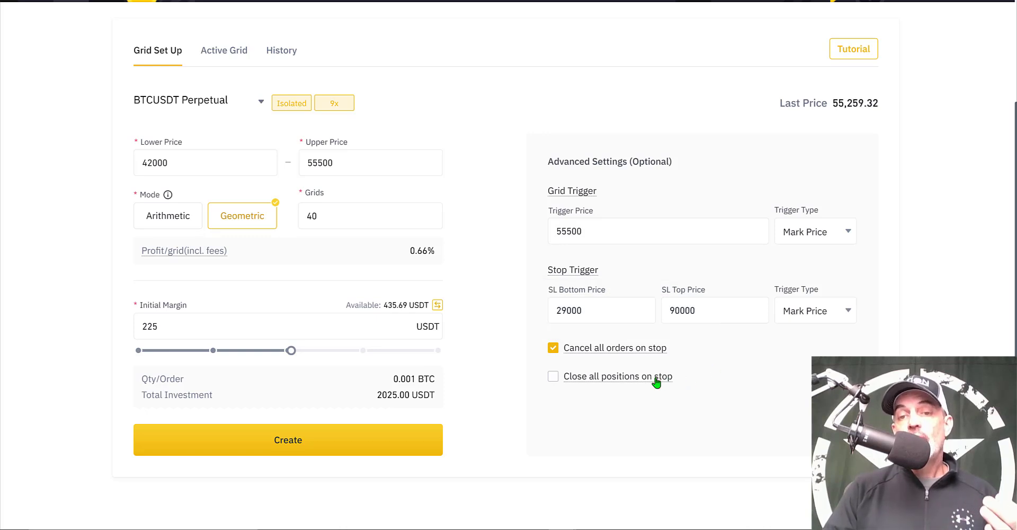
mouse_move(622, 379)
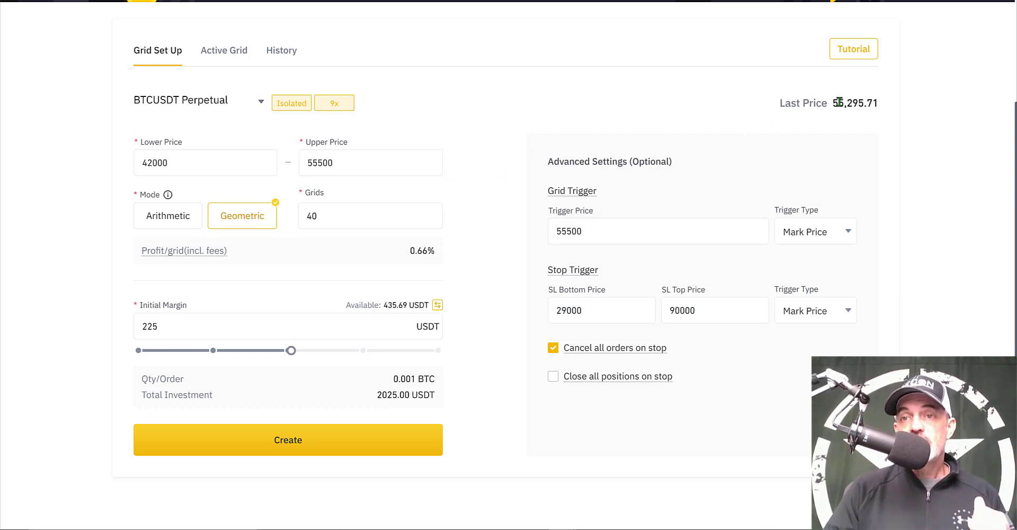
- Set the Upper Price to 55300 and bring up the Grid Order Confirmation summary
left_click(347, 166)
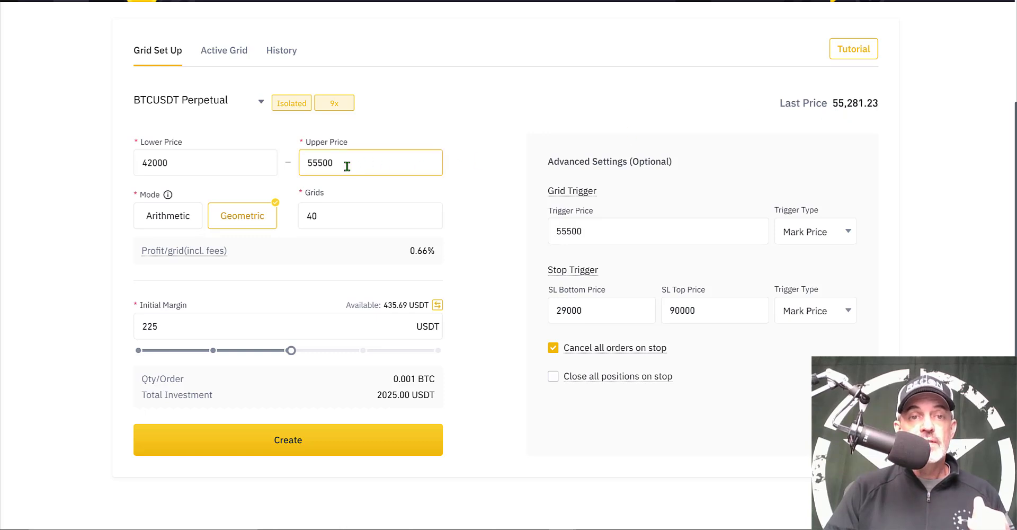
type("4")
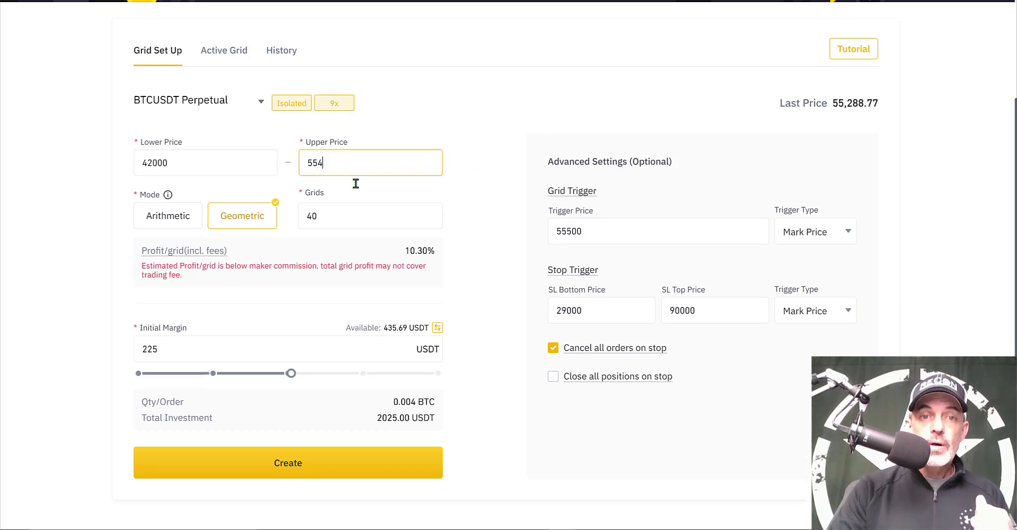
key("BackSpace")
type("300")
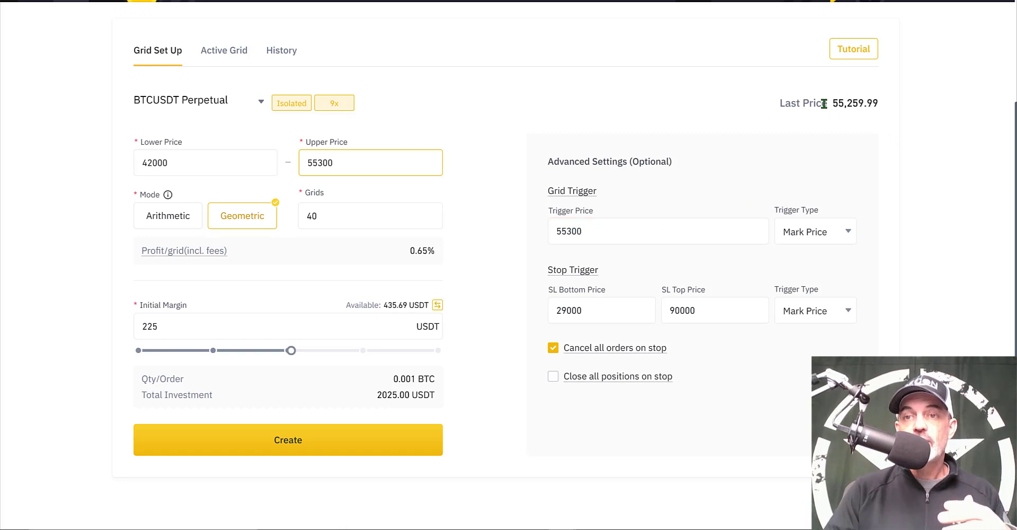
left_click(308, 444)
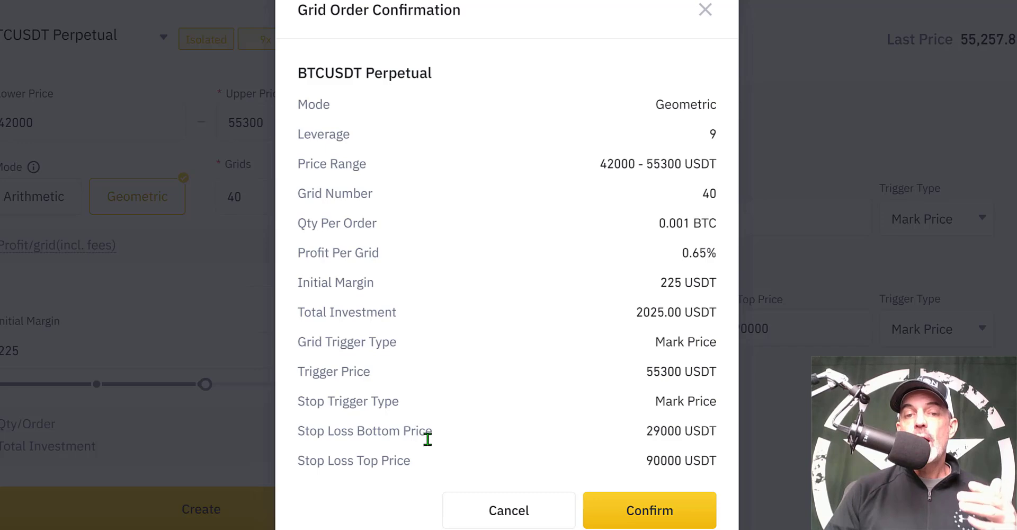
- Confirm the 40-grid geometric 42000–55300 bot to place its limit orders
left_click(665, 516)
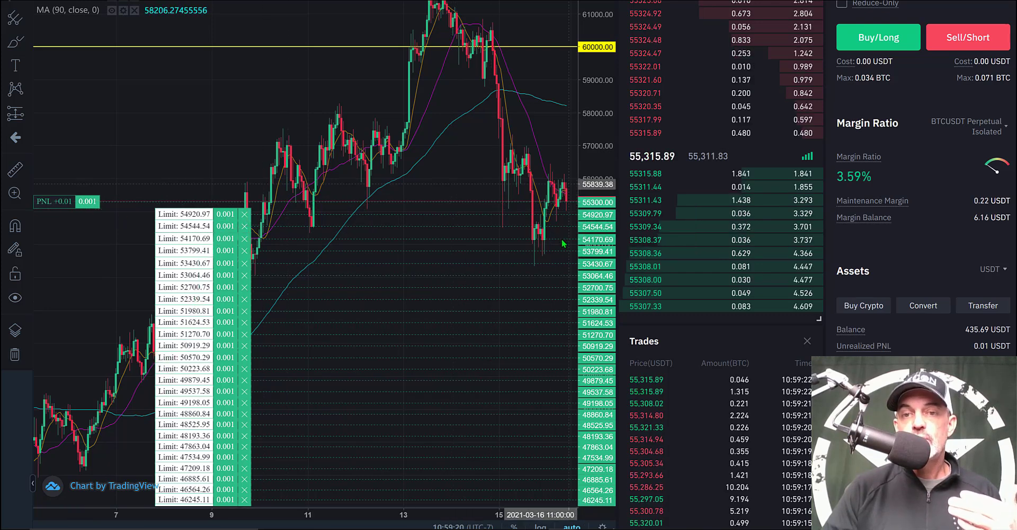
scroll(379, 433, "down", 4)
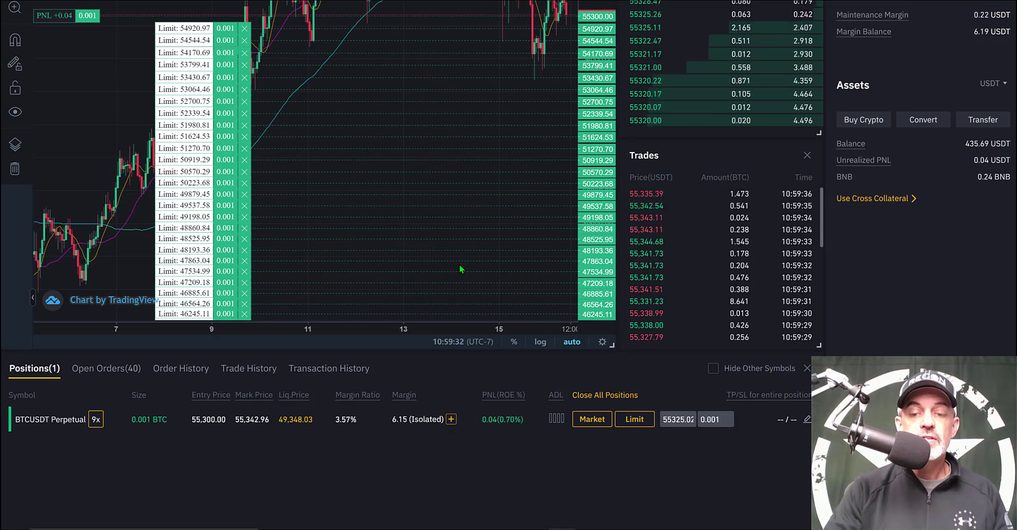
scroll(460, 269, "up", 6)
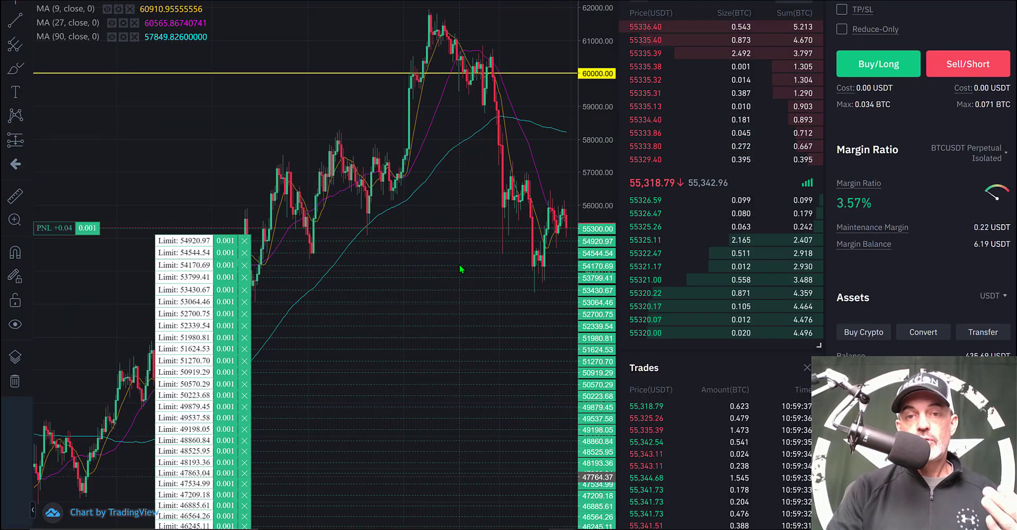
scroll(460, 269, "up", 1)
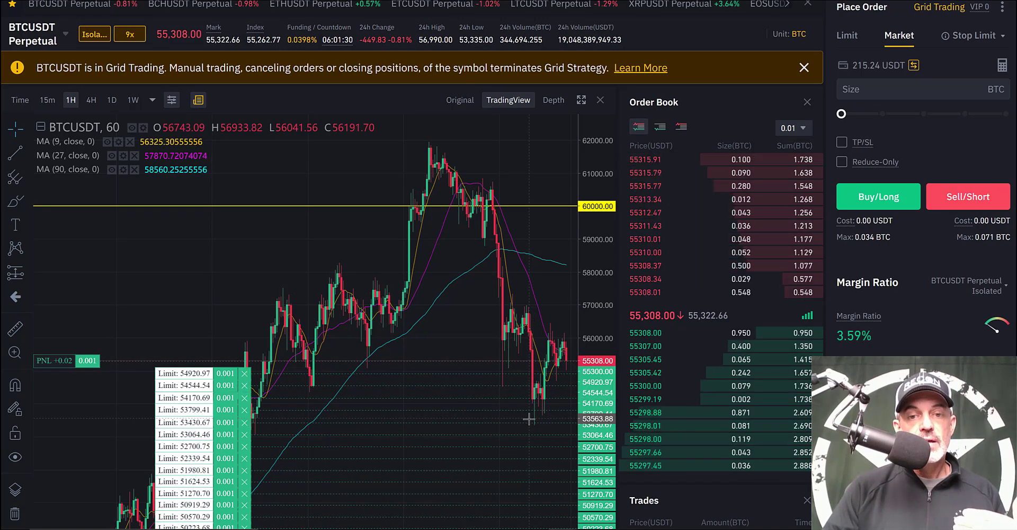
scroll(483, 220, "down", 3)
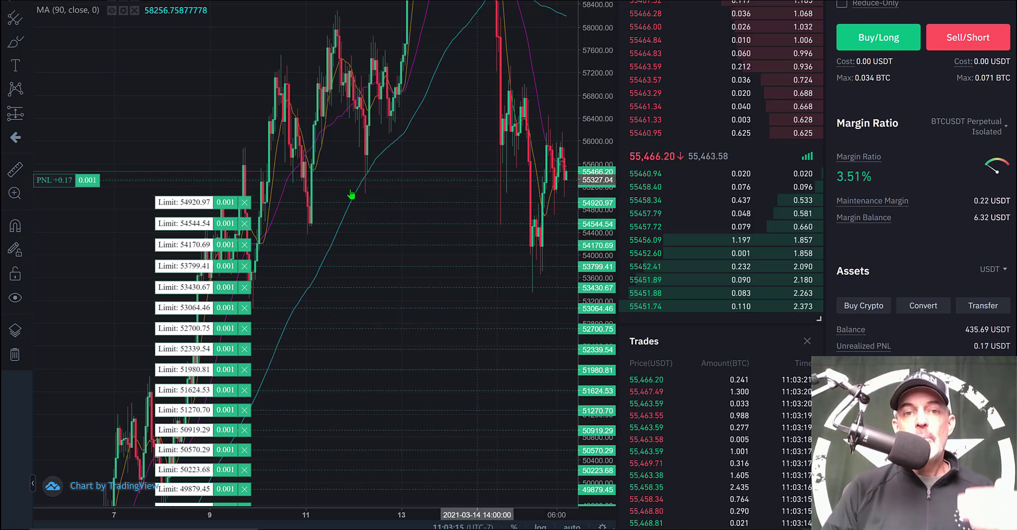